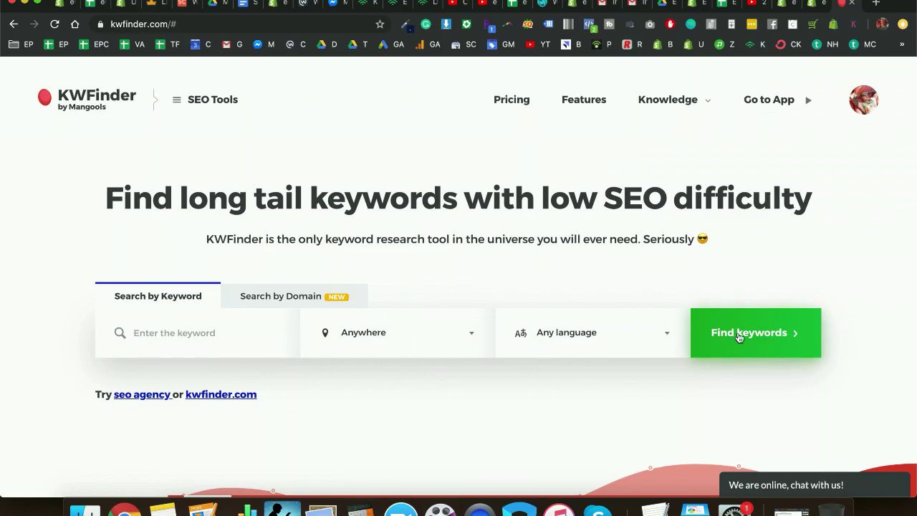
Search KWFinder for the keyword 'electric bike' across all locations and languages.
scroll(734, 298, down, 10)
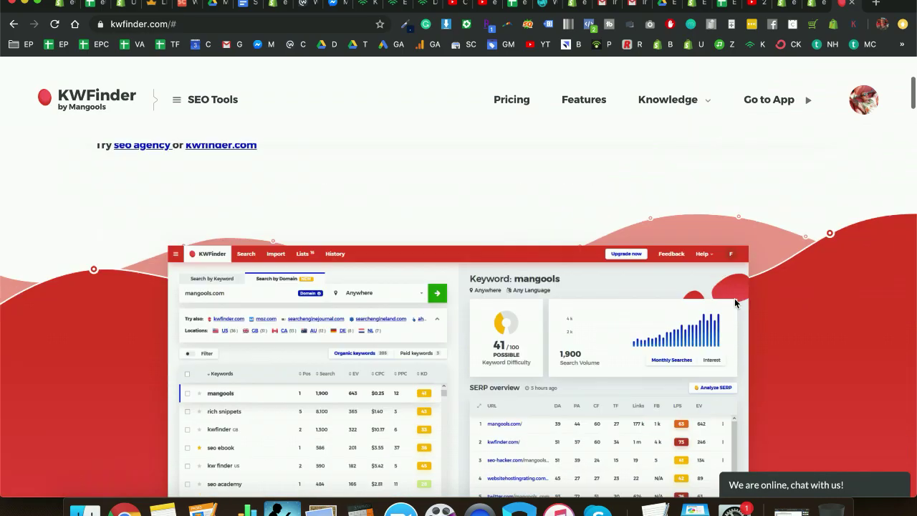
scroll(735, 303, up, 10)
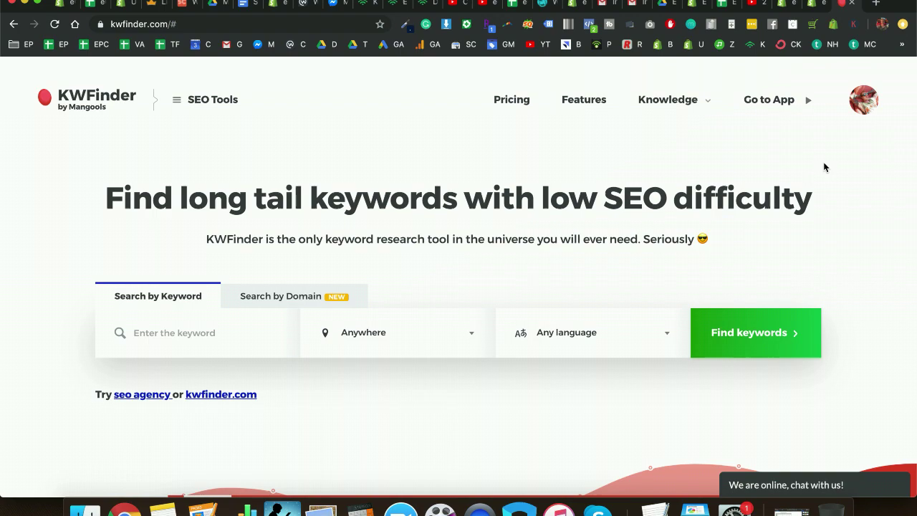
text(elec)
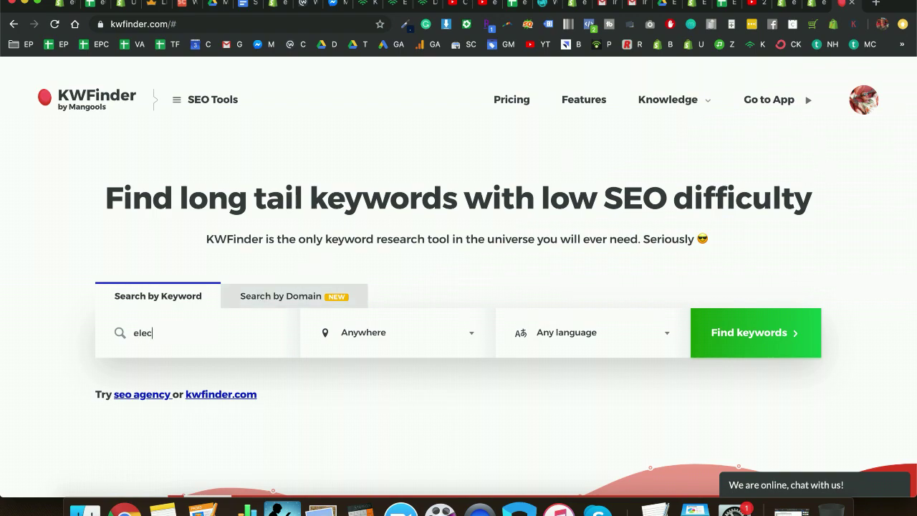
text(tric bike)
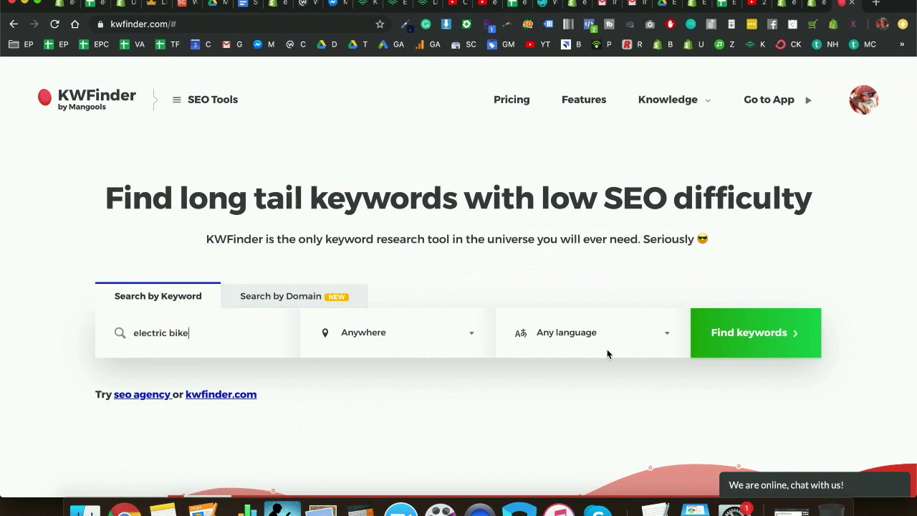
click(758, 334)
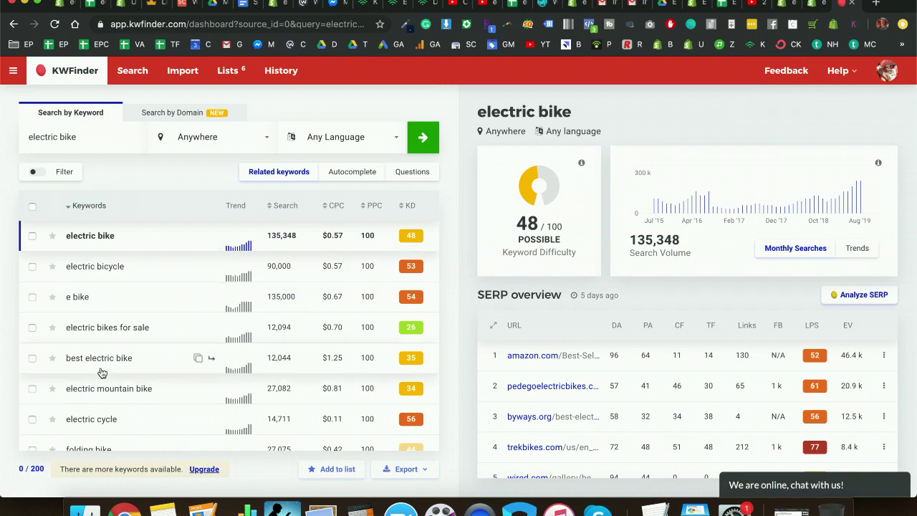
Read the PPC and KD column tooltips in the electric bike related keywords list.
scroll(101, 372, down, 5)
scroll(286, 247, up, 5)
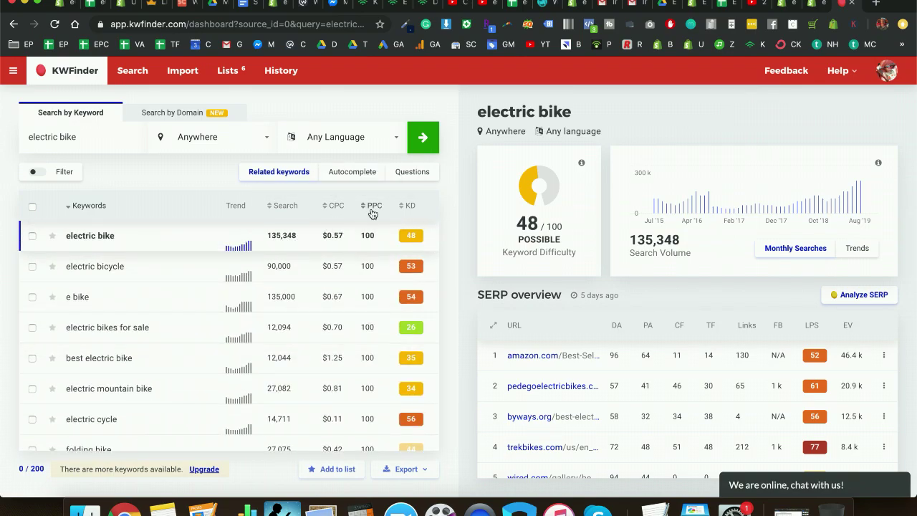
mouse_move(373, 207)
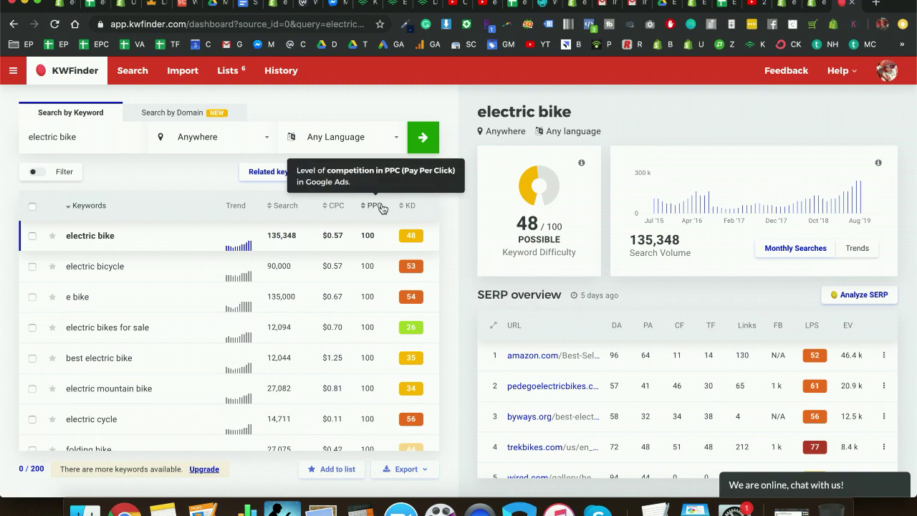
mouse_move(407, 207)
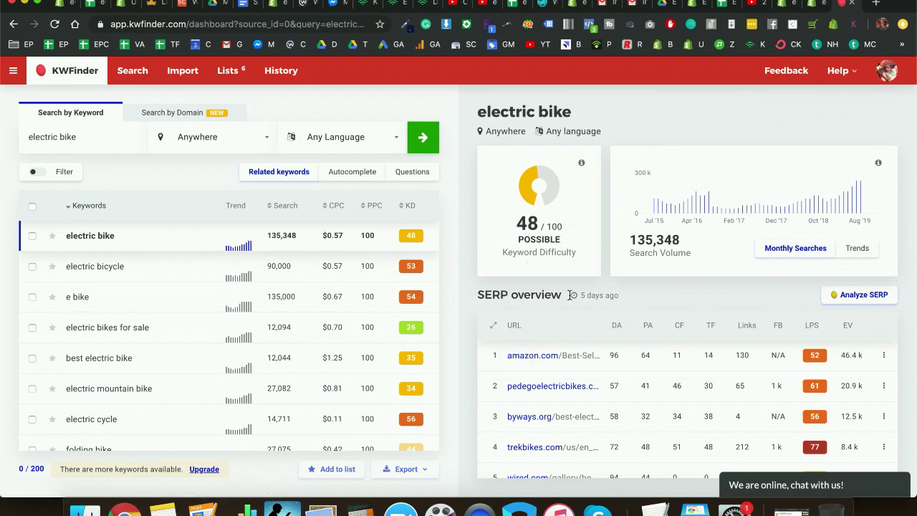
scroll(592, 423, down, 2)
scroll(591, 422, down, 2)
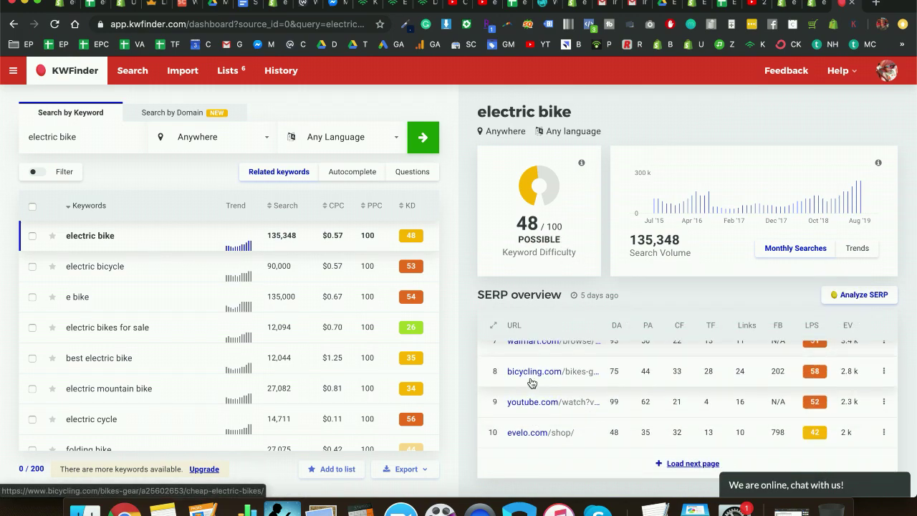
scroll(530, 385, up, 5)
scroll(533, 392, down, 3)
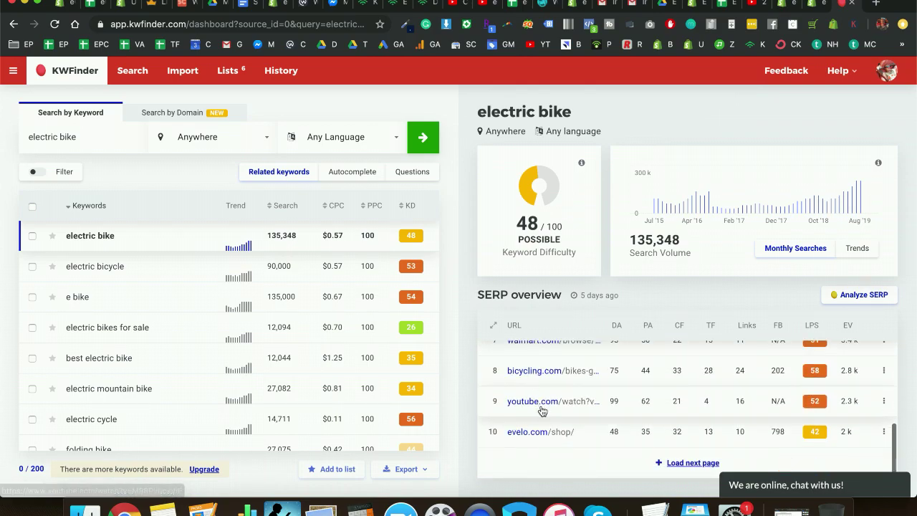
scroll(551, 407, up, 5)
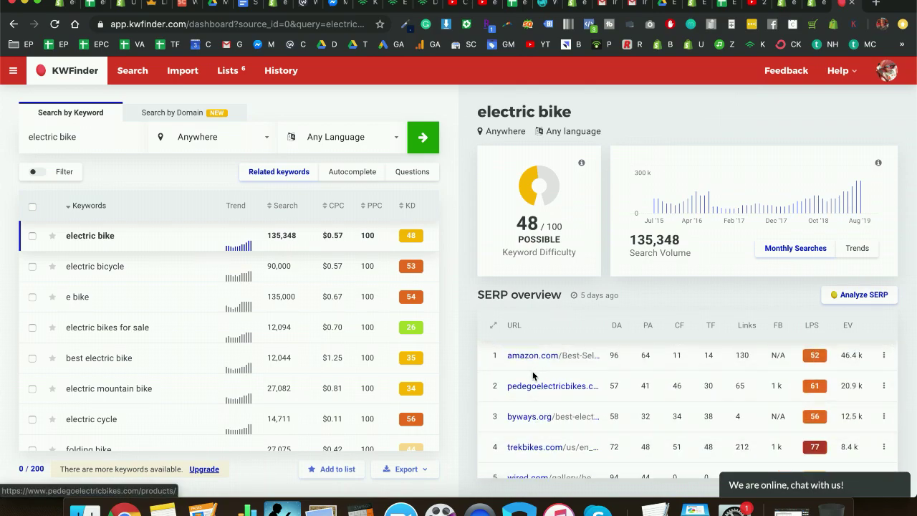
scroll(534, 419, down, 3)
scroll(536, 425, up, 4)
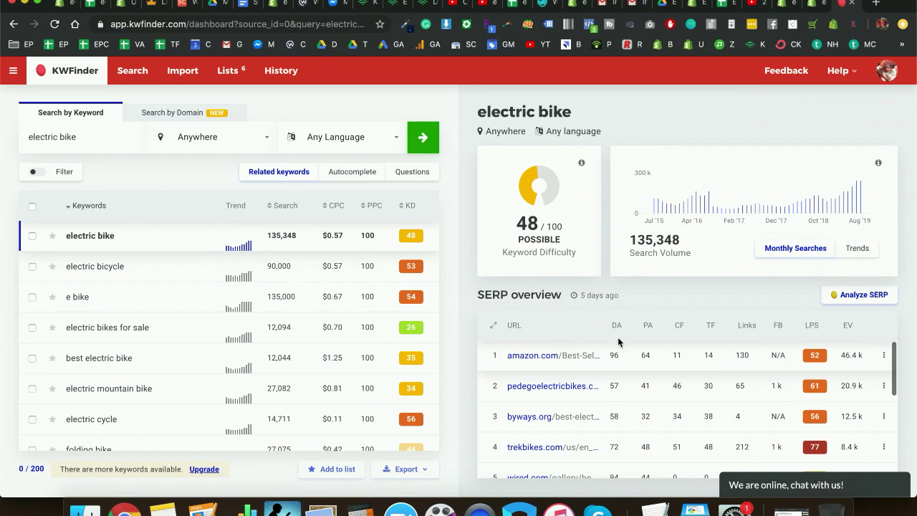
Read the PA, CF, Links, LPS and EV column tooltips in the SERP overview.
mouse_move(644, 331)
mouse_move(679, 328)
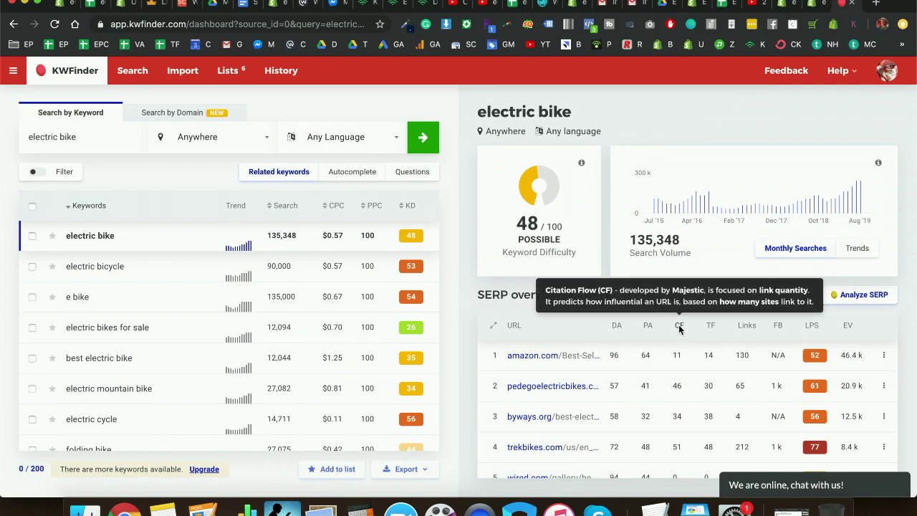
mouse_move(747, 329)
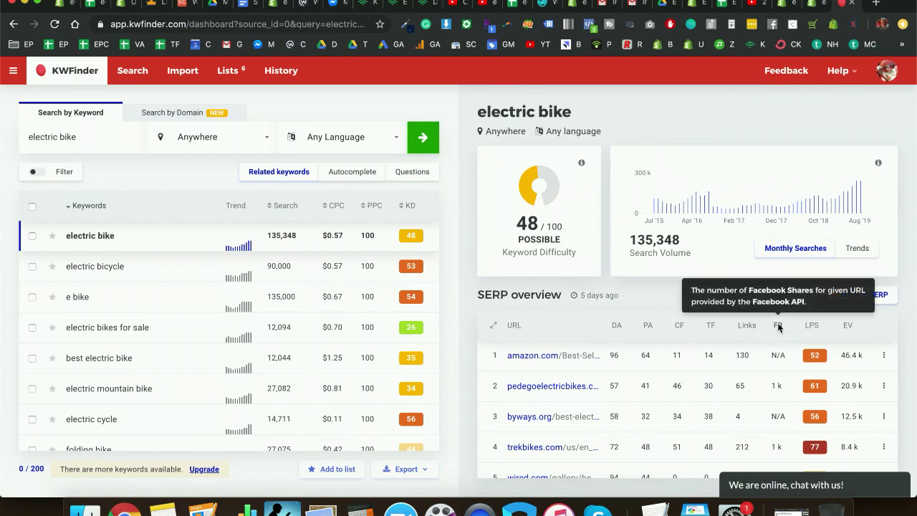
mouse_move(812, 329)
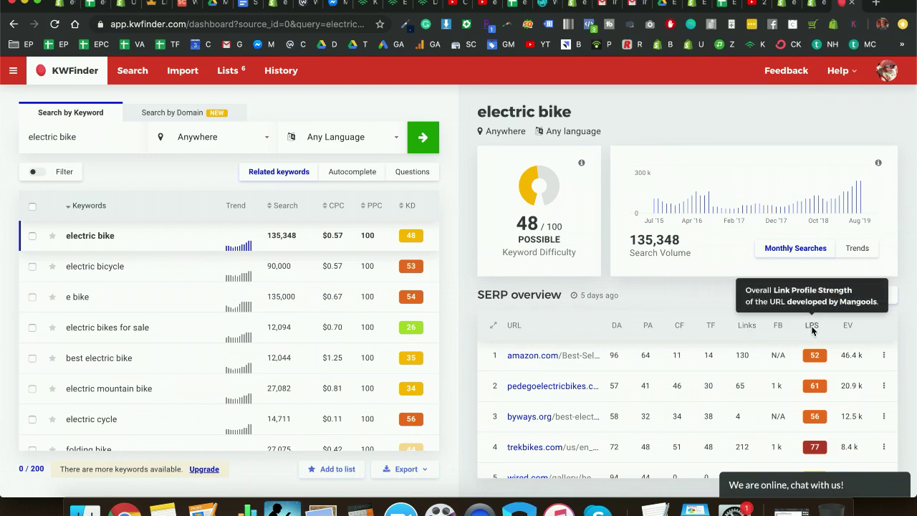
mouse_move(849, 329)
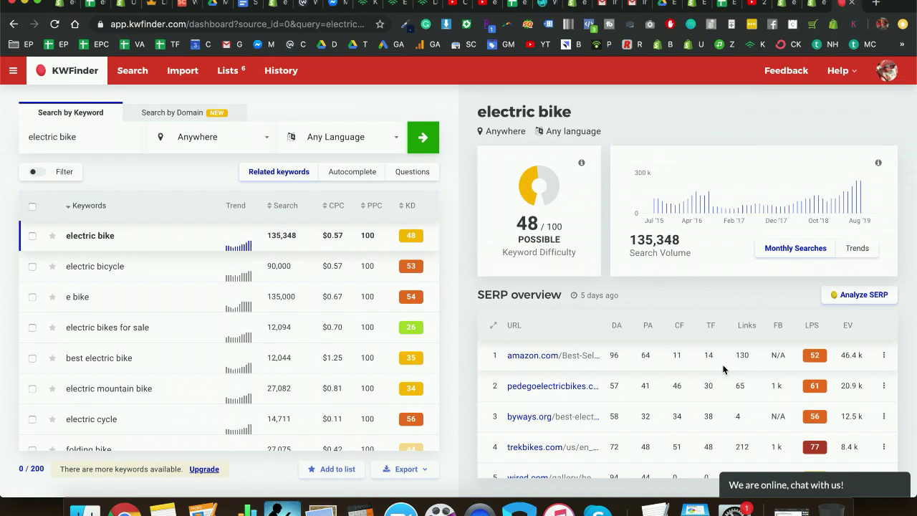
scroll(666, 387, down, 5)
scroll(670, 393, up, 5)
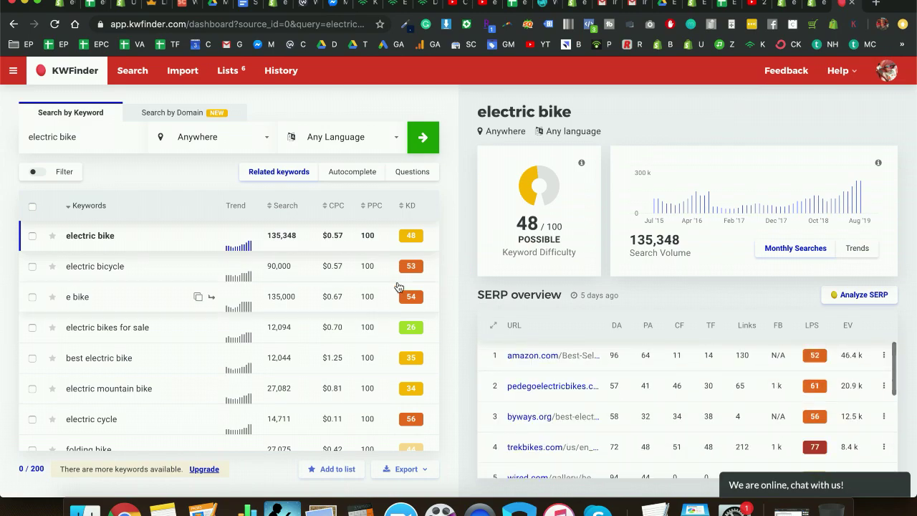
Change the search location to United States and rerun the electric bike search.
click(191, 138)
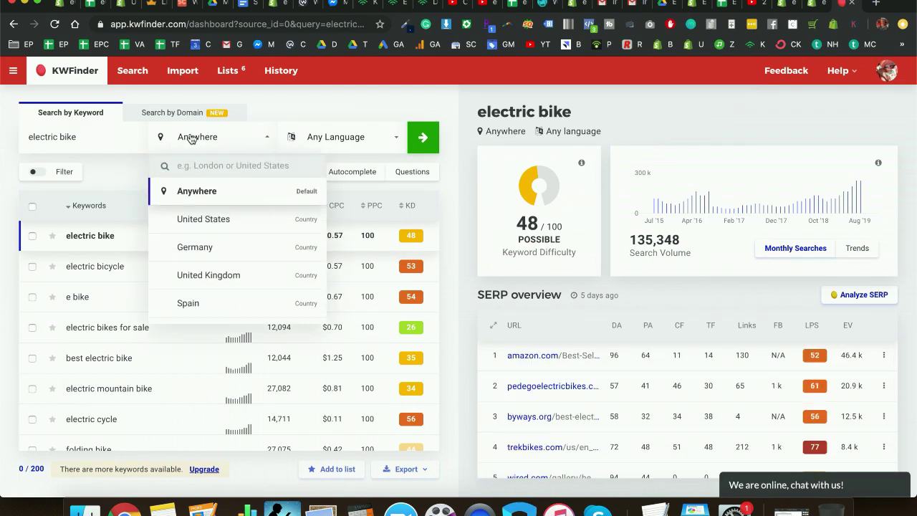
click(221, 230)
click(423, 137)
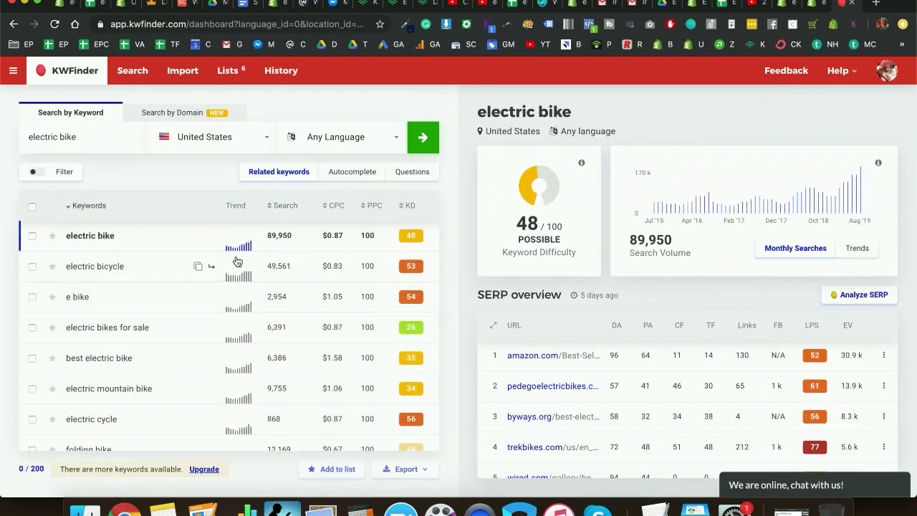
Sort the related keywords by search volume, highest first.
click(282, 211)
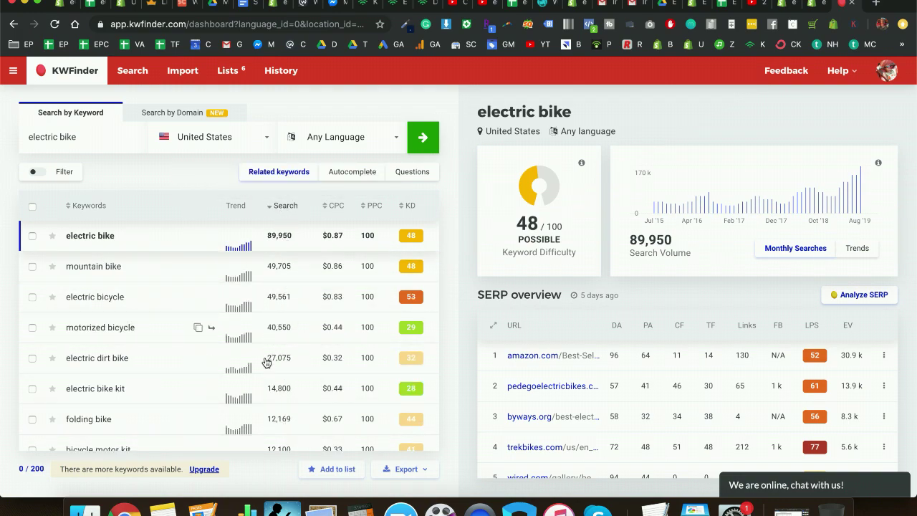
click(288, 209)
click(286, 207)
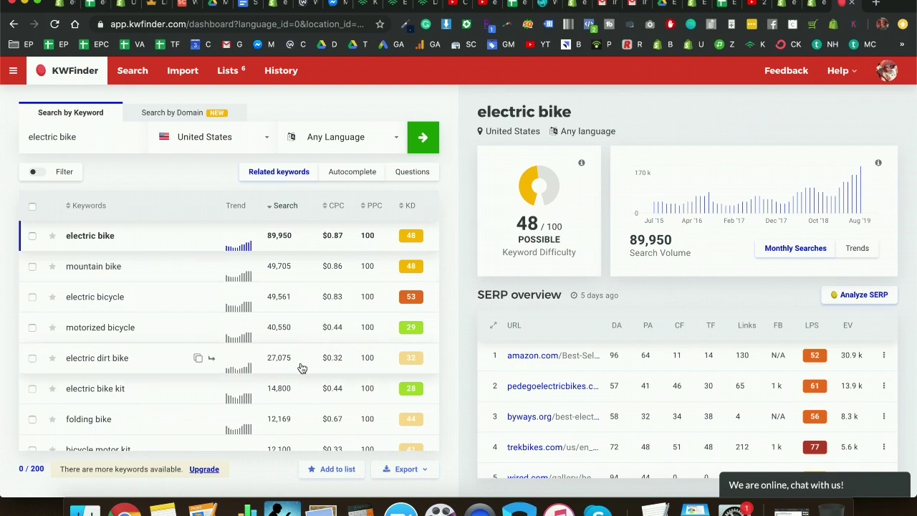
scroll(126, 358, down, 2)
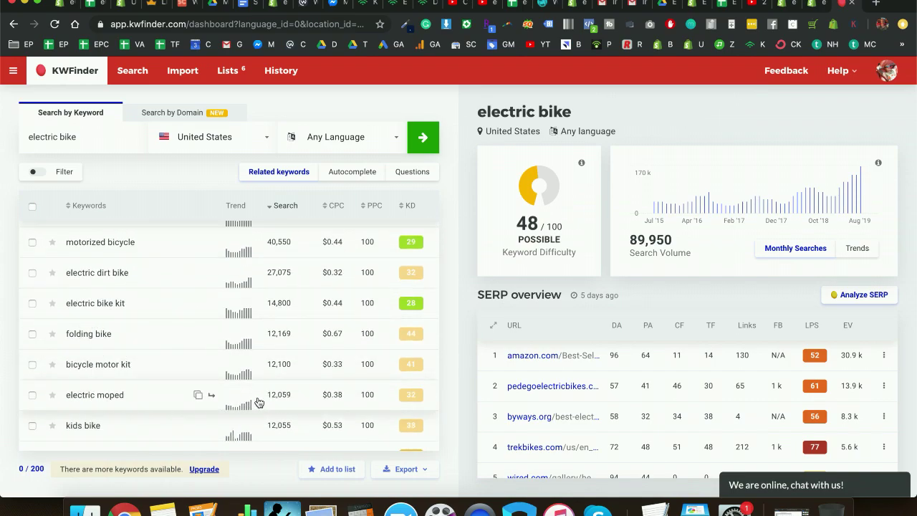
scroll(262, 402, down, 4)
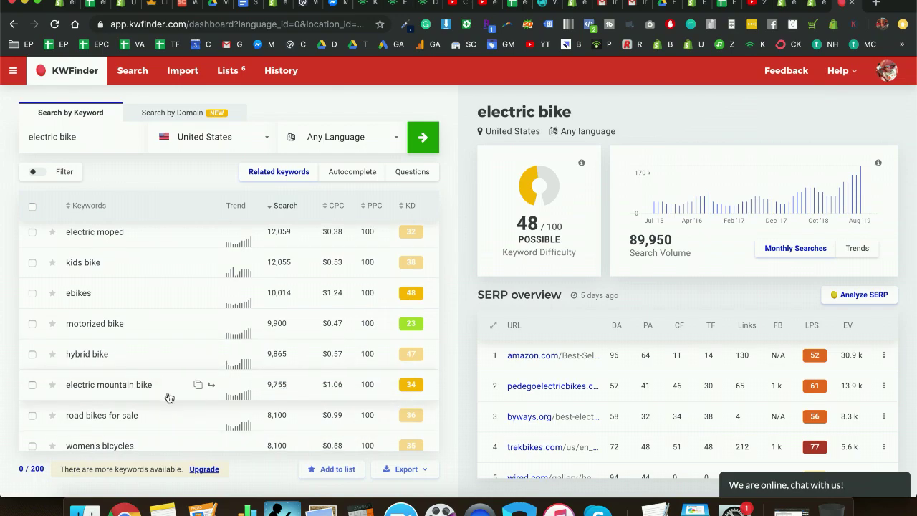
scroll(169, 398, down, 3)
scroll(264, 319, up, 10)
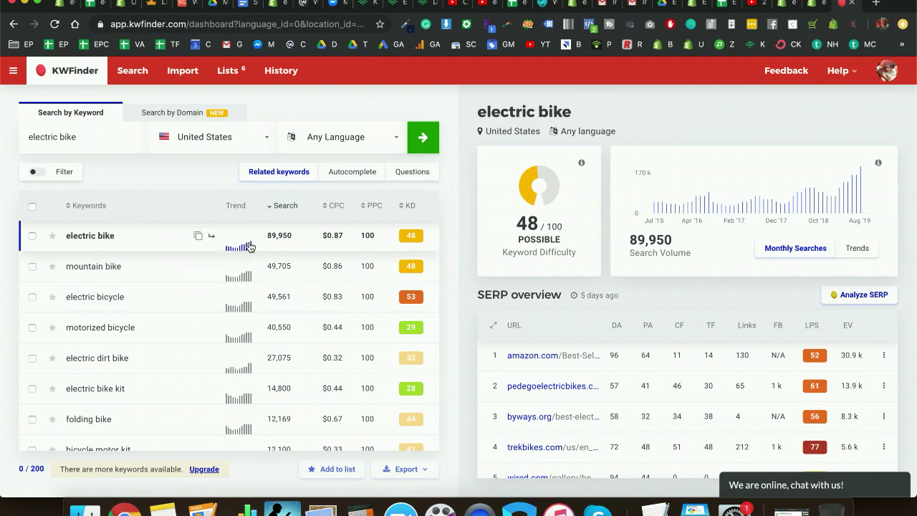
click(738, 5)
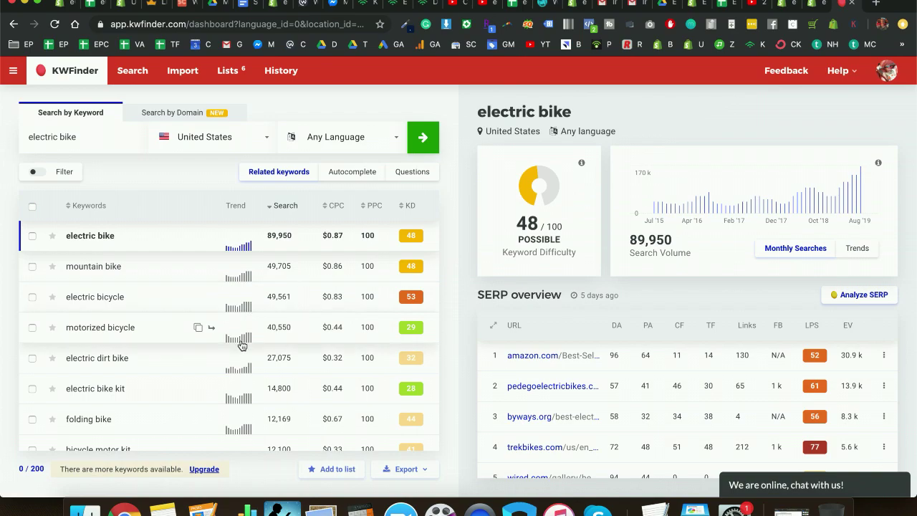
scroll(229, 330, down, 5)
scroll(241, 345, down, 6)
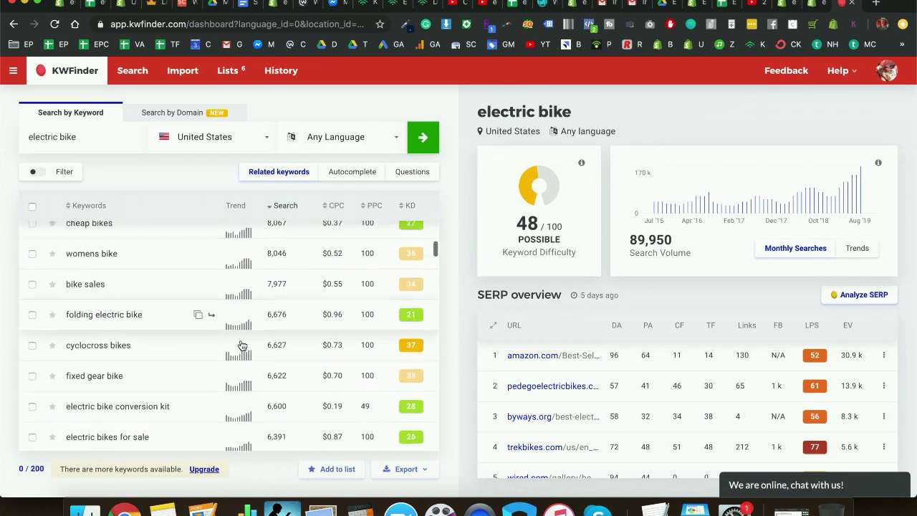
scroll(241, 345, down, 7)
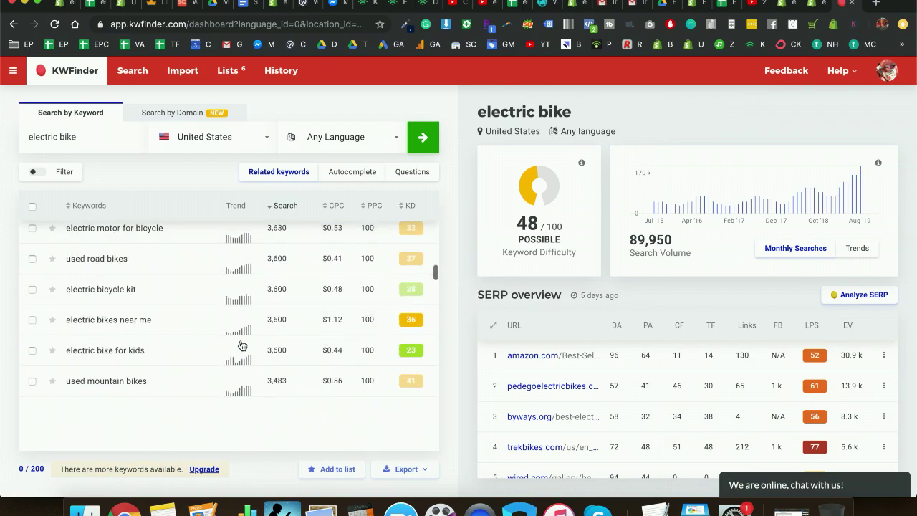
scroll(241, 345, up, 15)
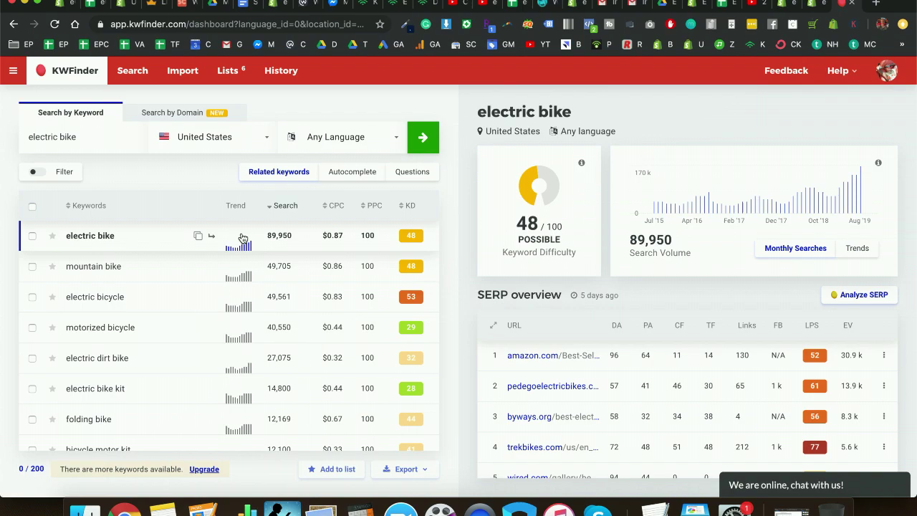
scroll(91, 384, down, 1)
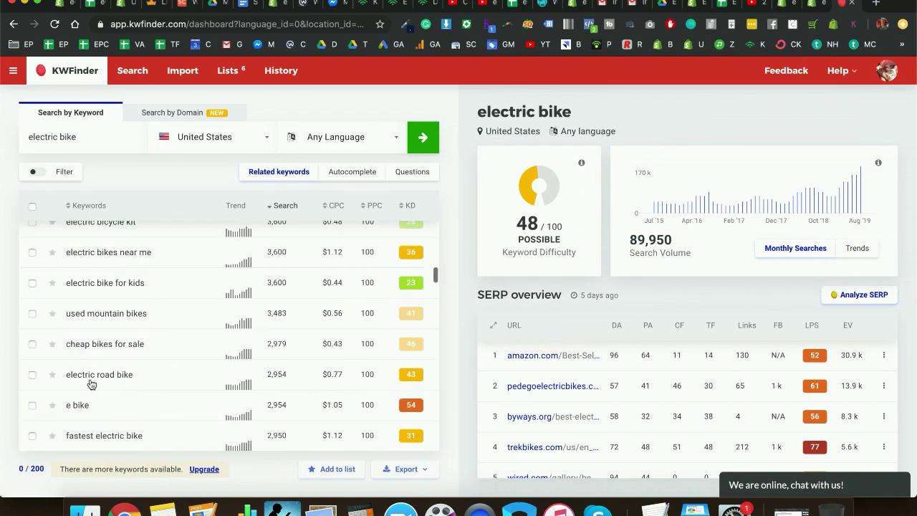
scroll(91, 385, down, 15)
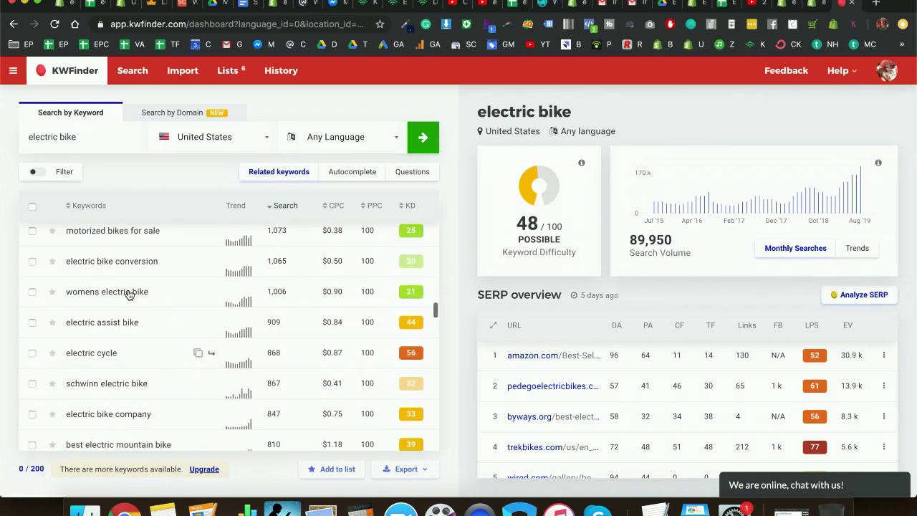
scroll(131, 413, down, 1)
Show the difficulty, volume and SERP overview for 'best electric mountain bike'.
click(112, 411)
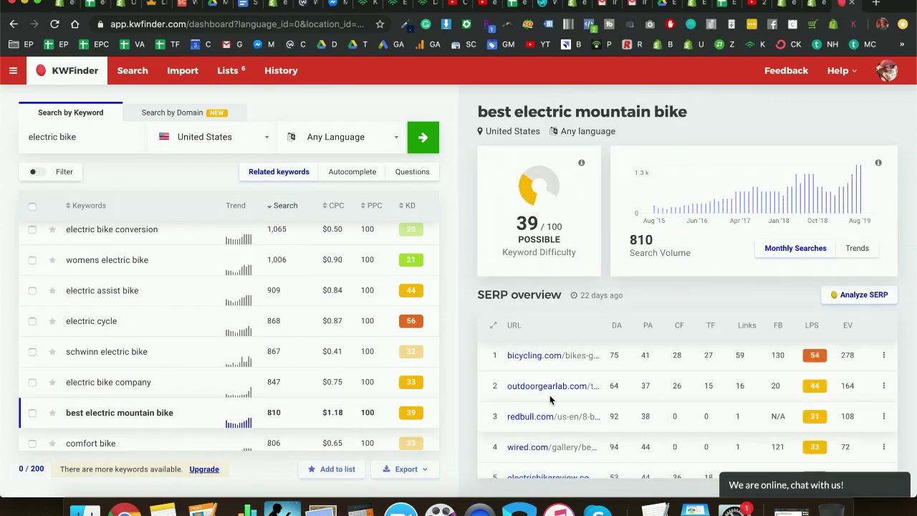
scroll(550, 396, down, 5)
scroll(549, 400, up, 5)
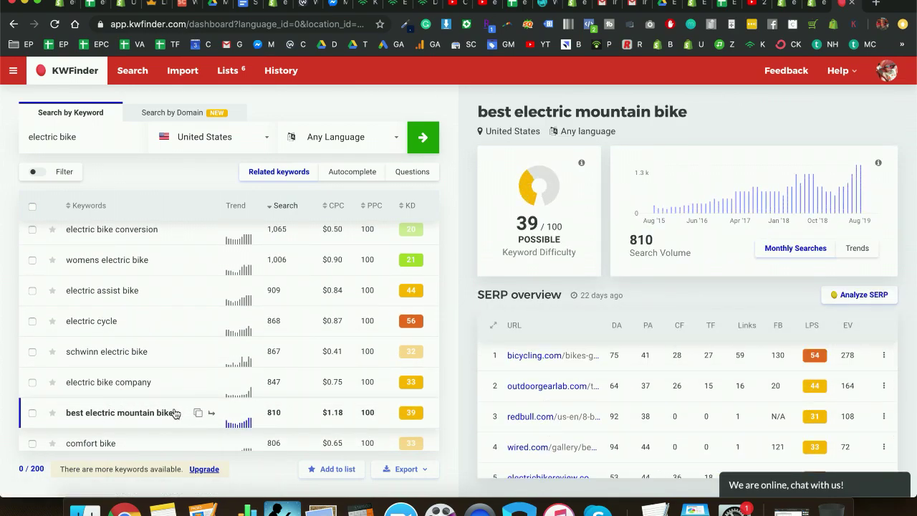
scroll(179, 236, up, 10)
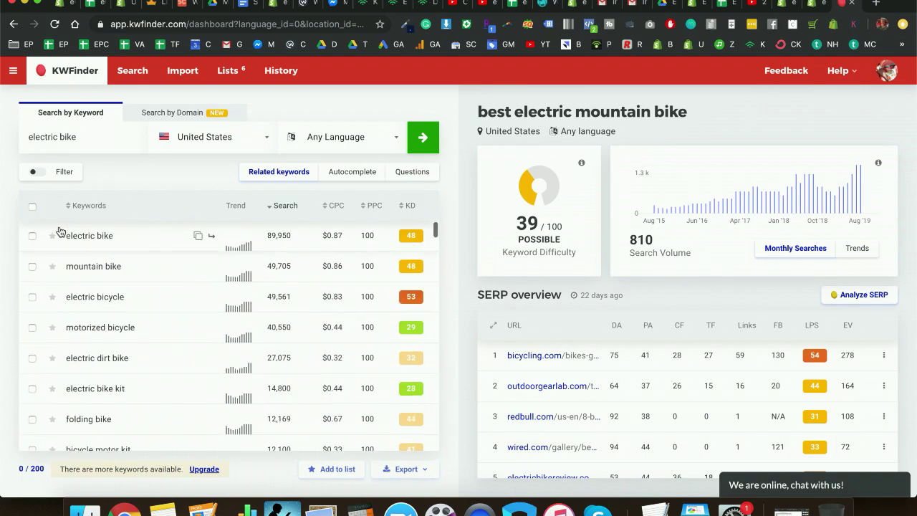
Select all 200 keywords, view the export options without exporting, then deselect them.
click(32, 209)
click(405, 469)
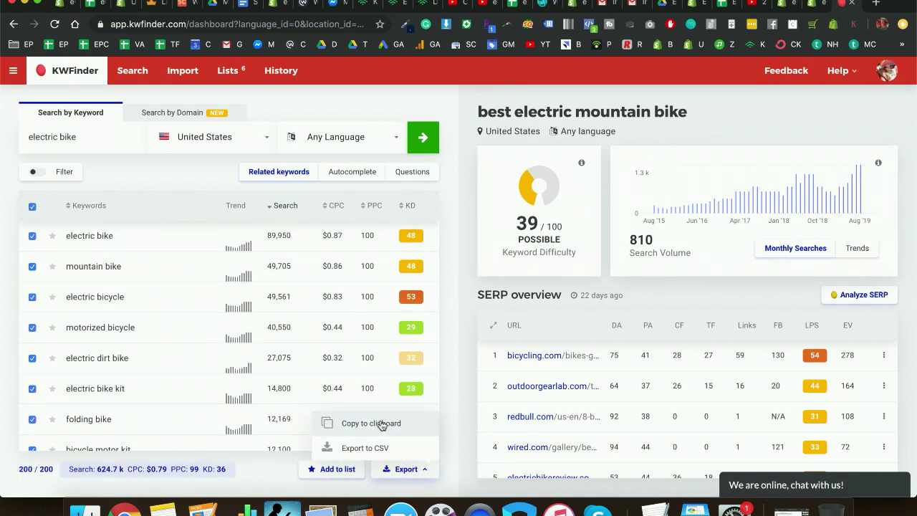
click(444, 430)
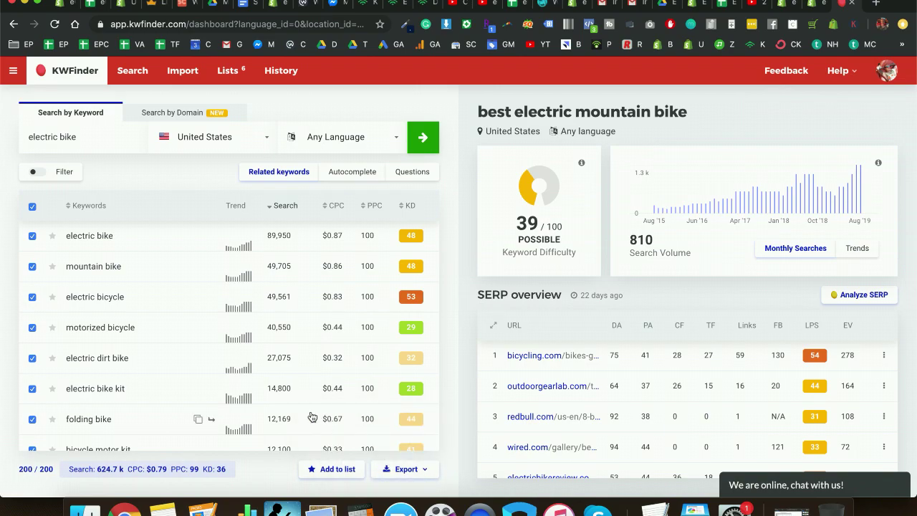
click(33, 208)
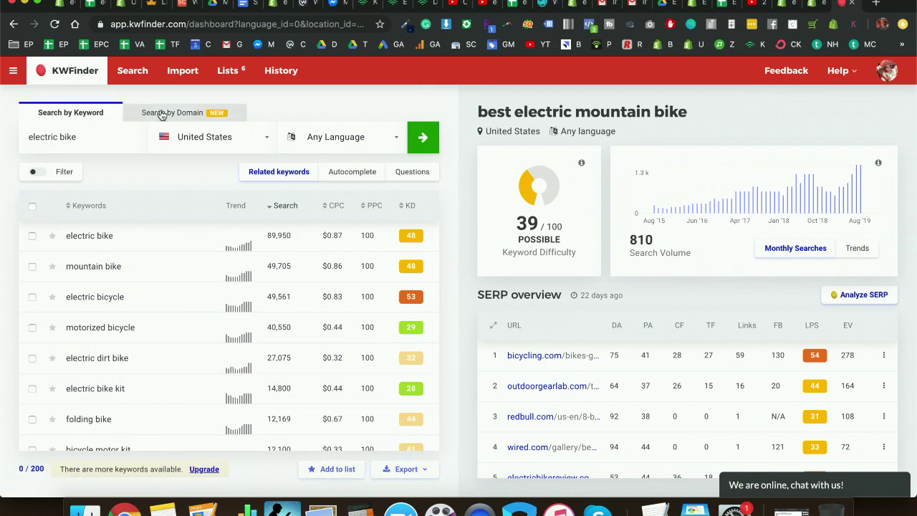
Copy bicycling.com from the top SERP result and run a domain search for it.
drag(504, 356, 561, 355)
key(super+c)
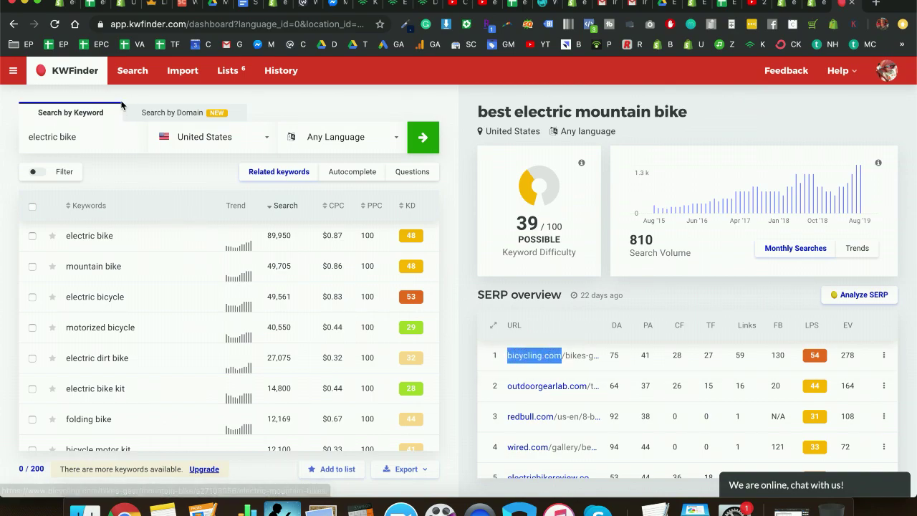
click(168, 113)
click(111, 137)
key(super+v)
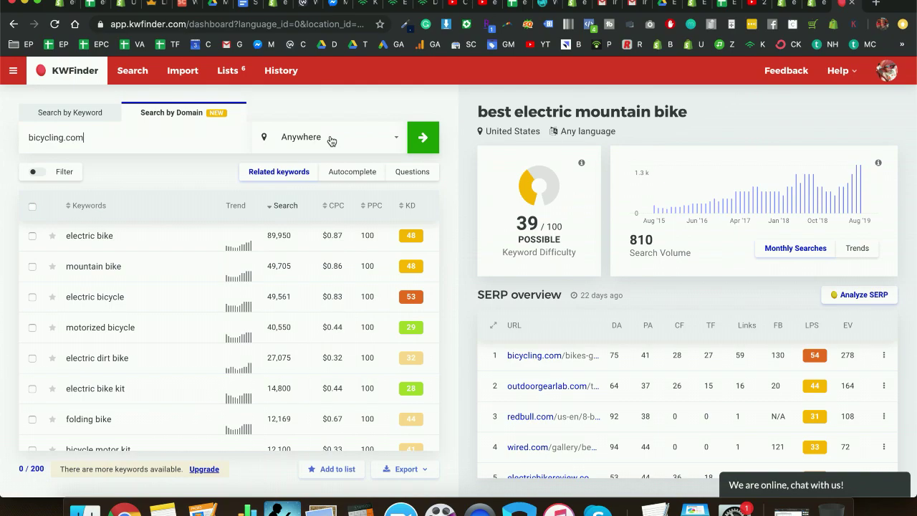
click(420, 139)
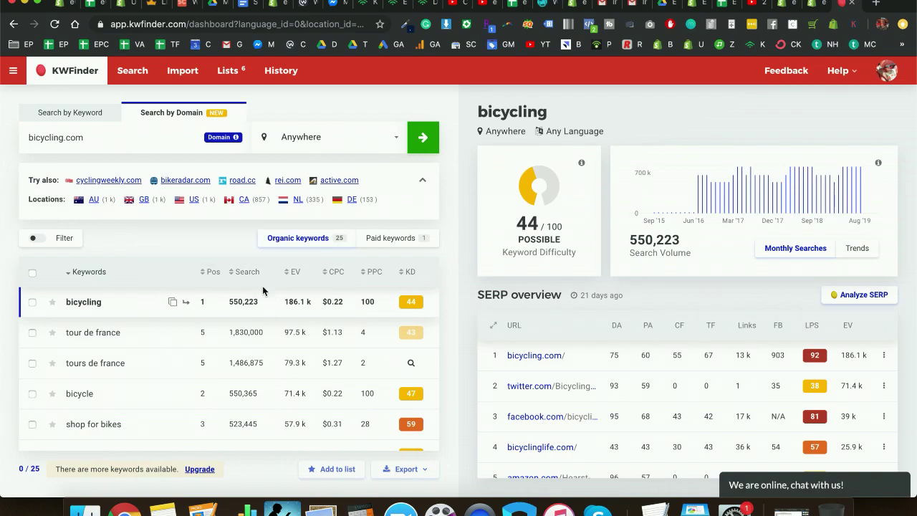
Sort bicycling.com's organic keywords by search volume, then return to keyword search.
click(247, 271)
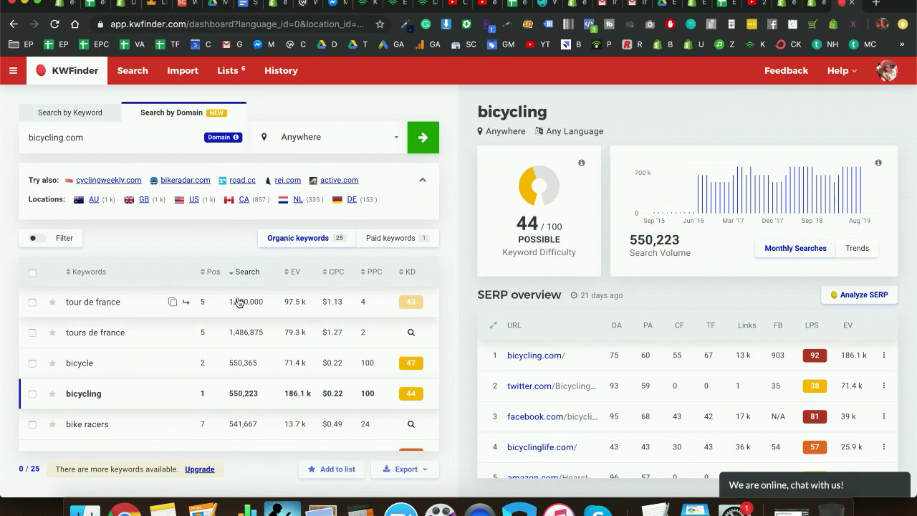
scroll(83, 369, down, 1)
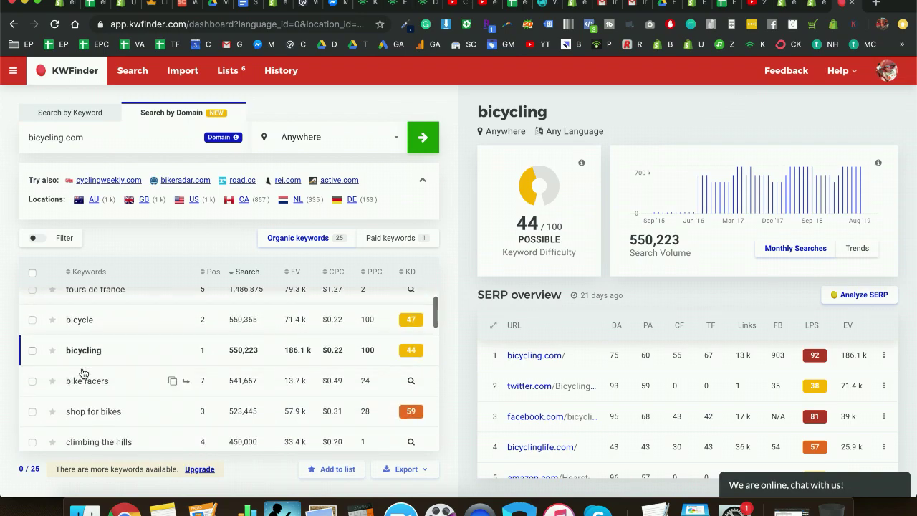
scroll(107, 341, down, 1)
scroll(112, 360, down, 1)
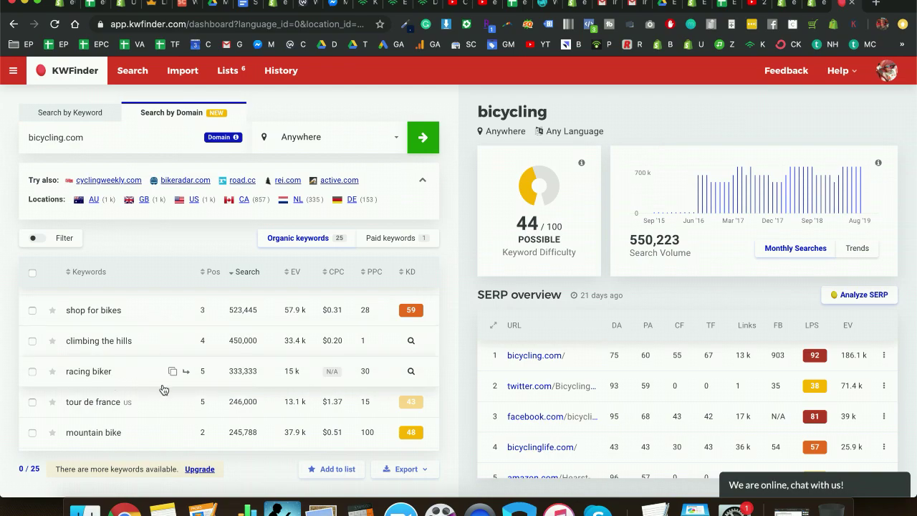
scroll(163, 389, down, 10)
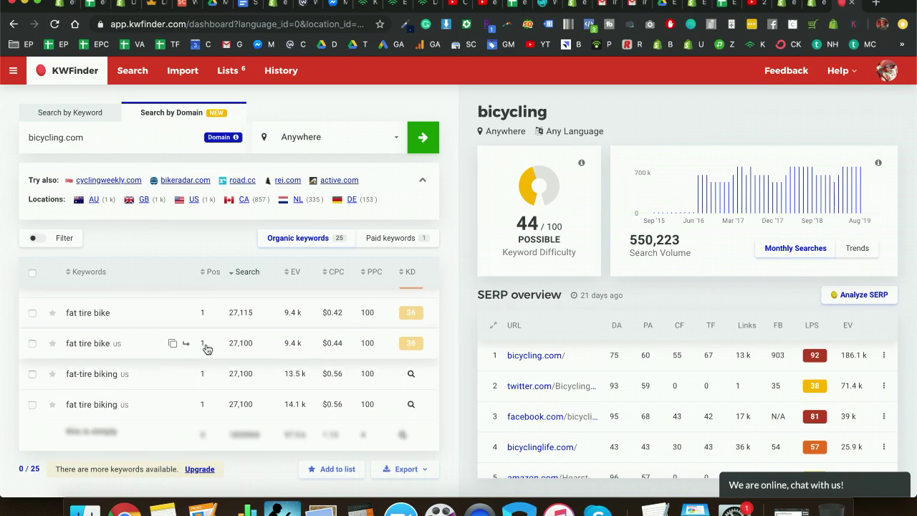
scroll(204, 348, up, 10)
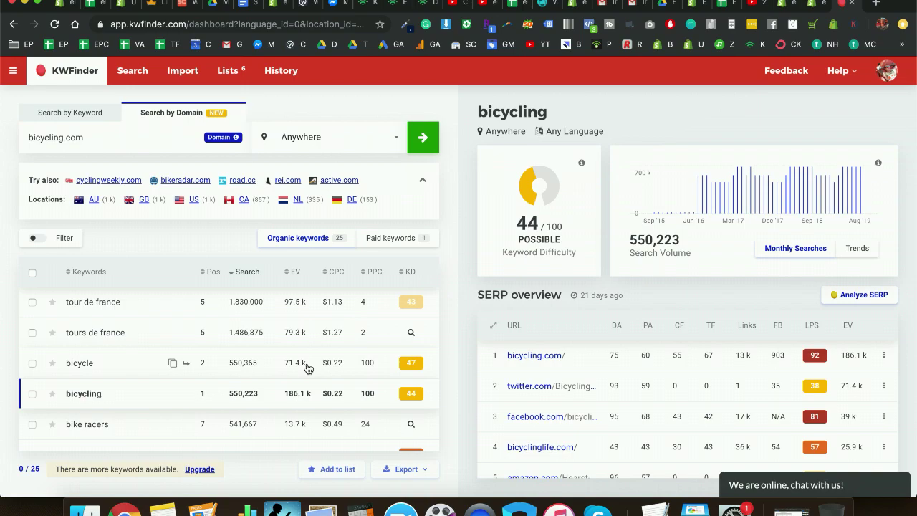
scroll(501, 444, down, 3)
scroll(501, 444, down, 2)
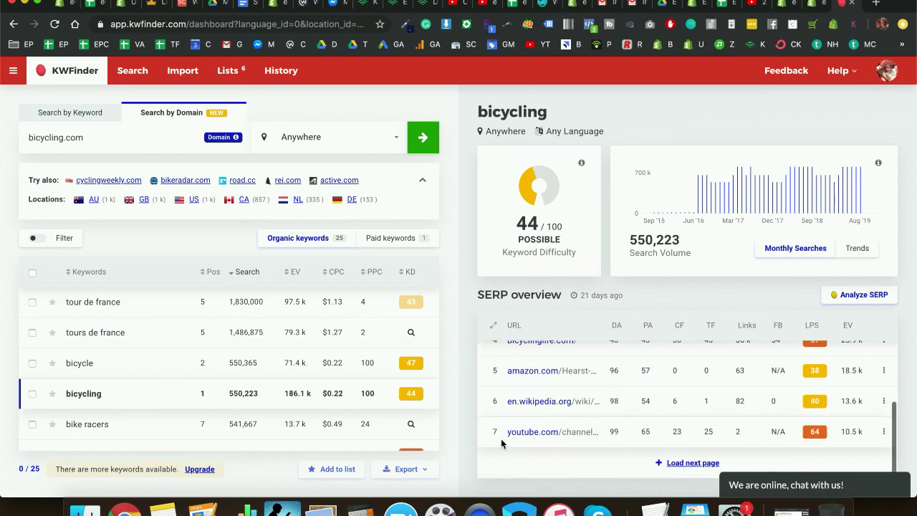
scroll(501, 440, up, 5)
click(71, 112)
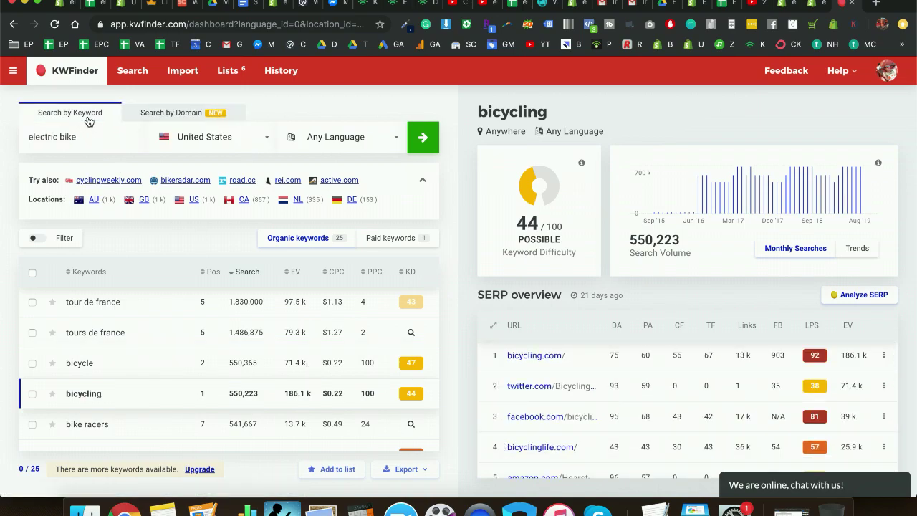
Rerun the electric bike search, then replace the query with 'folding electric bike'.
click(421, 140)
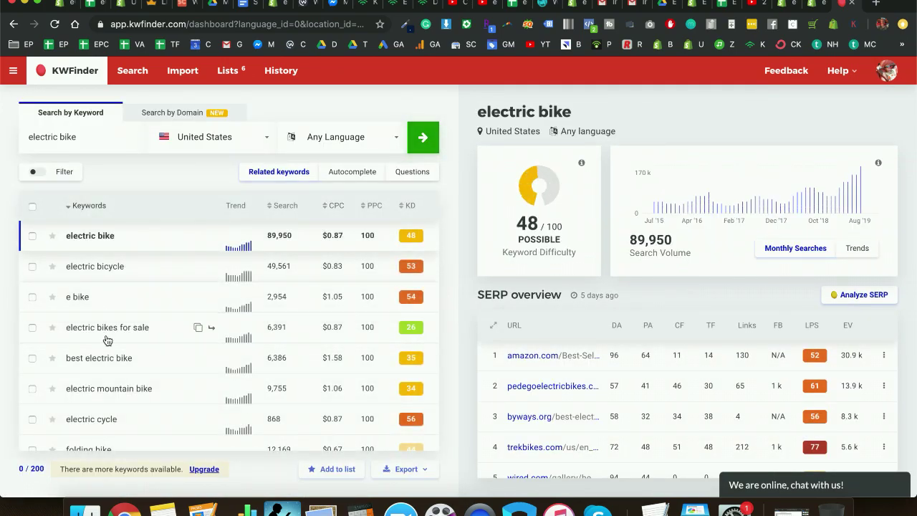
scroll(106, 323, down, 3)
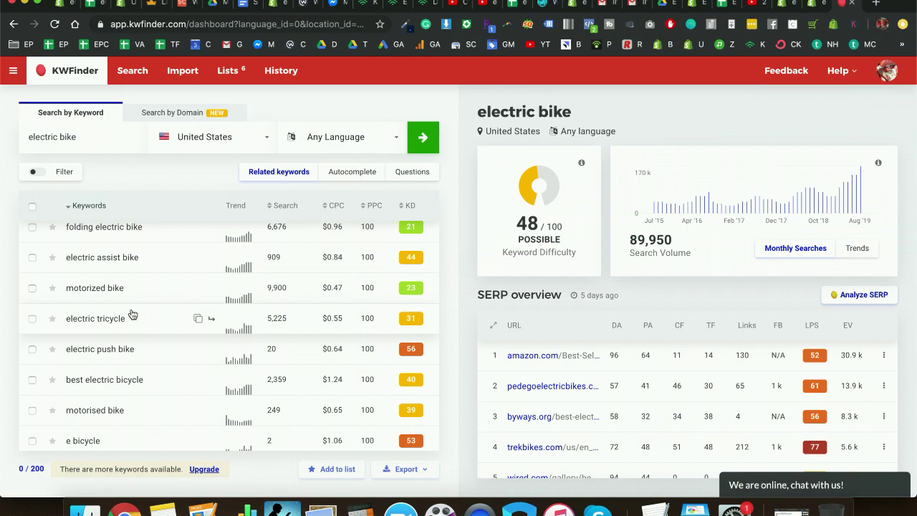
drag(149, 231, 67, 321)
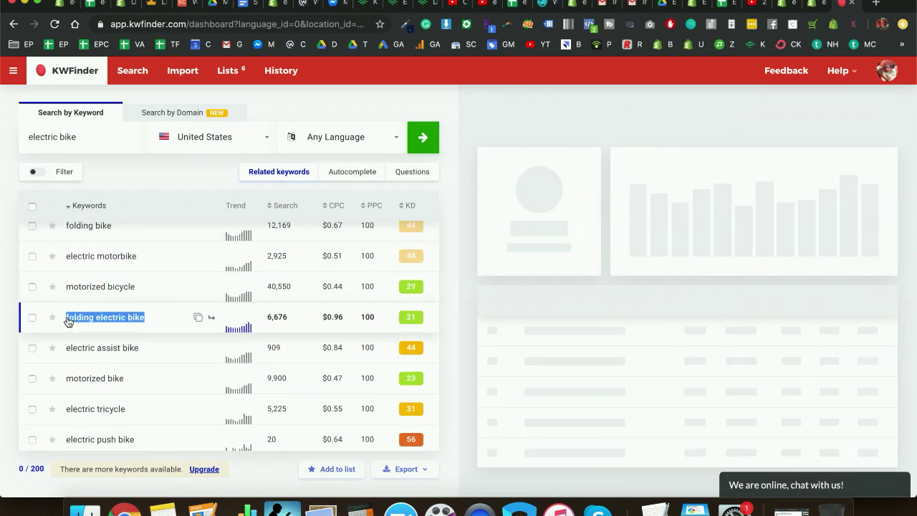
text(folding electric bike)
text(a)
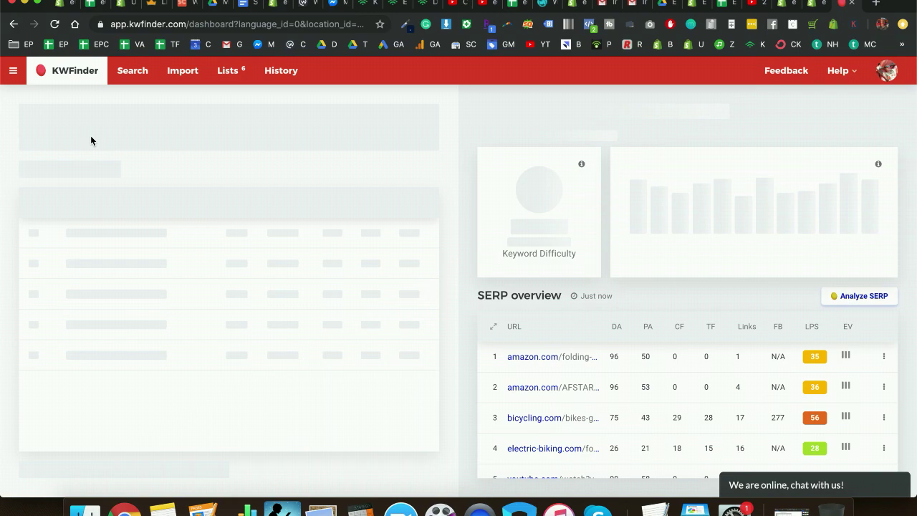
key(super+a)
text(folding electric bike)
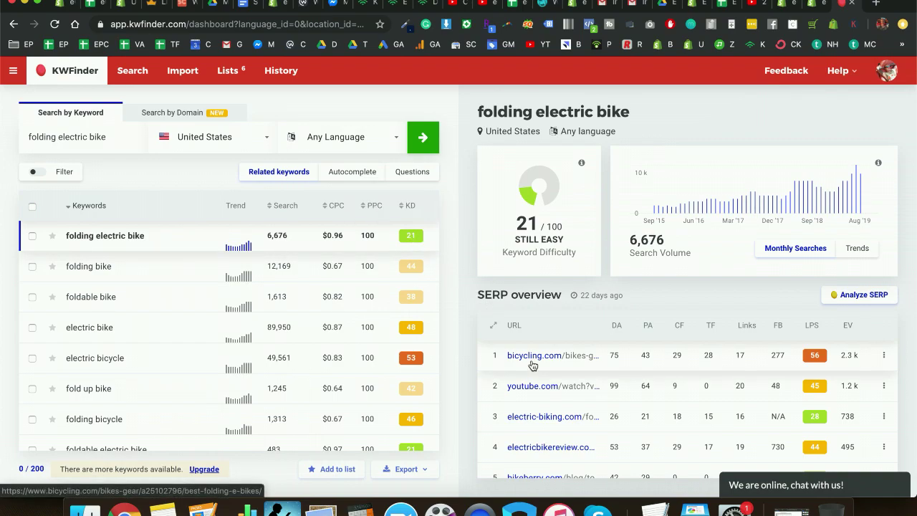
Review the folding electric bike SERP and copy the fourth result's domain, electricbikereview.com.
scroll(532, 366, down, 5)
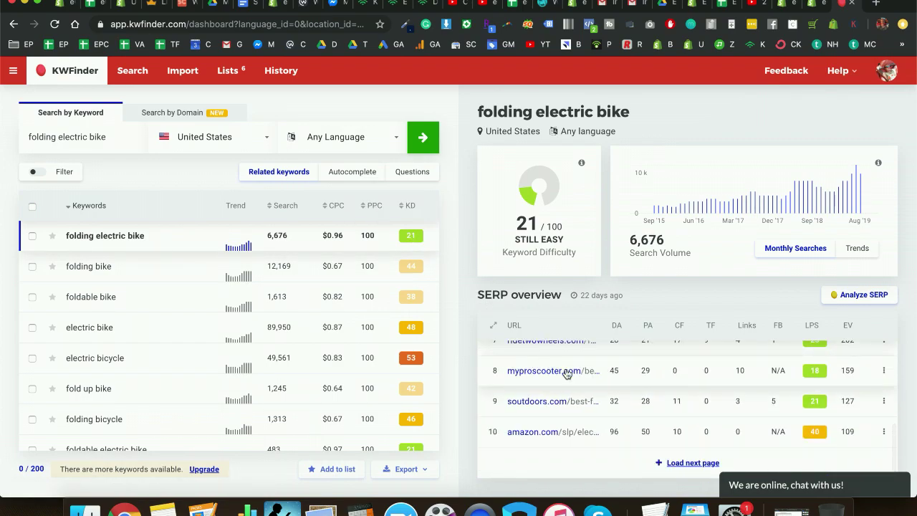
scroll(532, 384, up, 3)
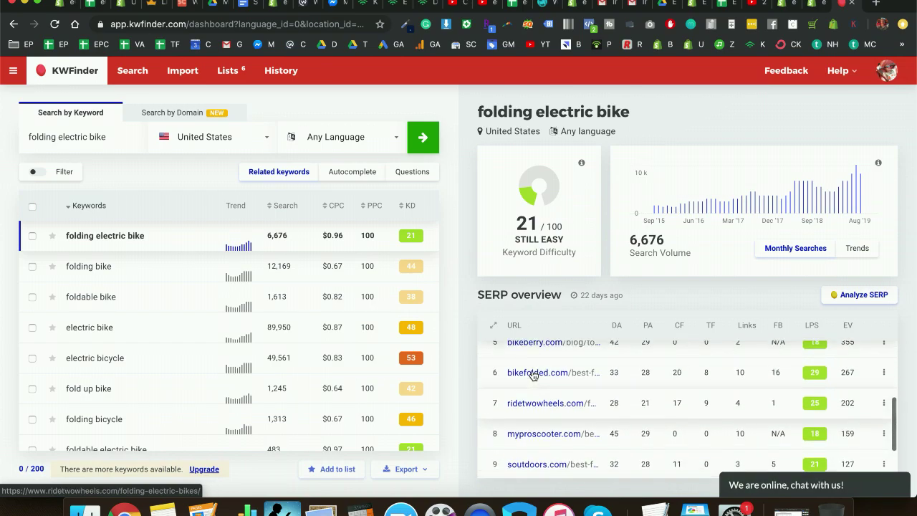
scroll(532, 372, up, 4)
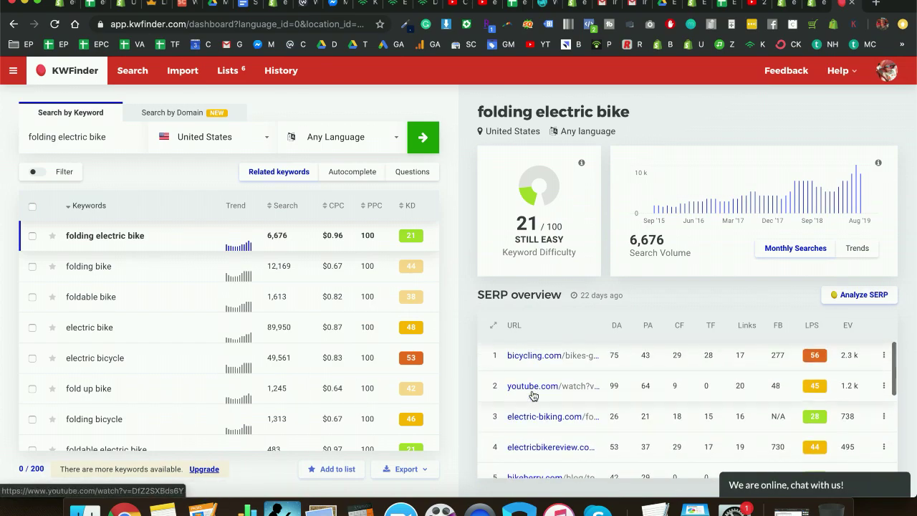
scroll(532, 395, down, 1)
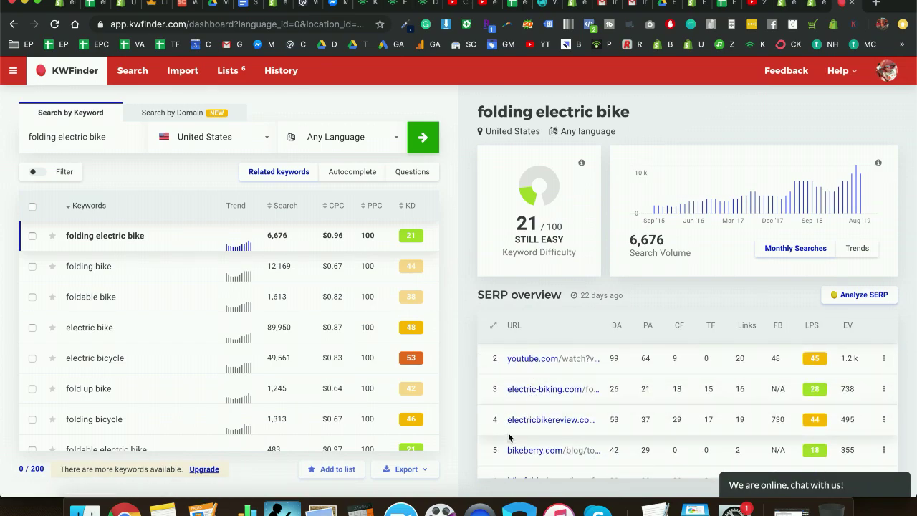
drag(506, 424, 587, 419)
key(super+c)
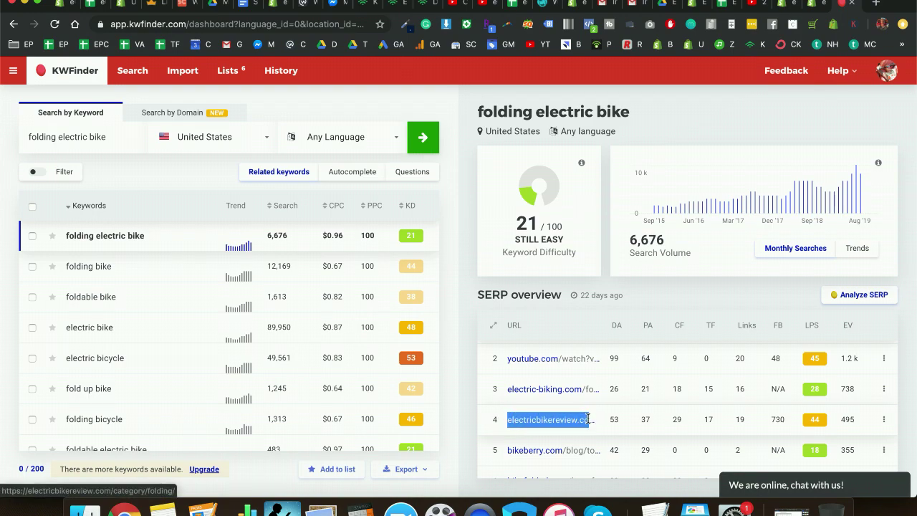
click(172, 113)
Run a domain search for electricbikereview.com and sort its organic keywords by search volume.
click(102, 138)
key(super+v)
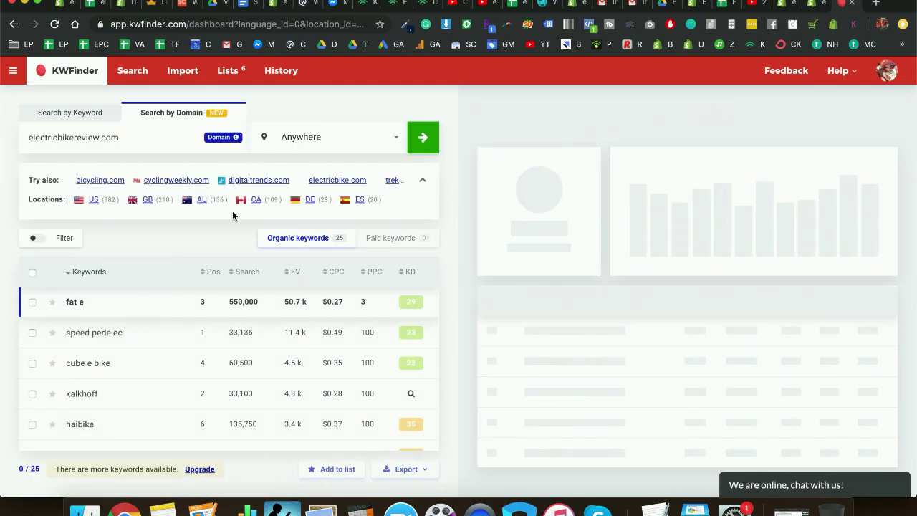
click(246, 272)
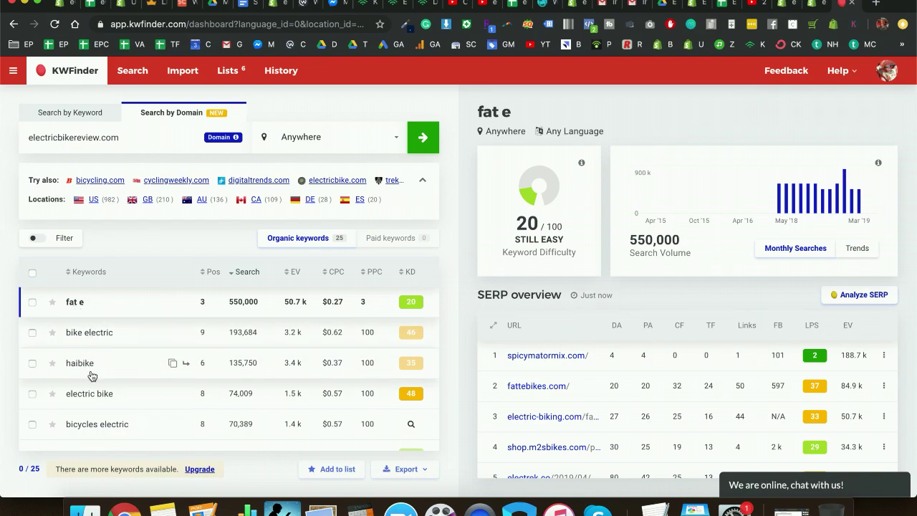
scroll(100, 426, down, 3)
scroll(102, 428, down, 10)
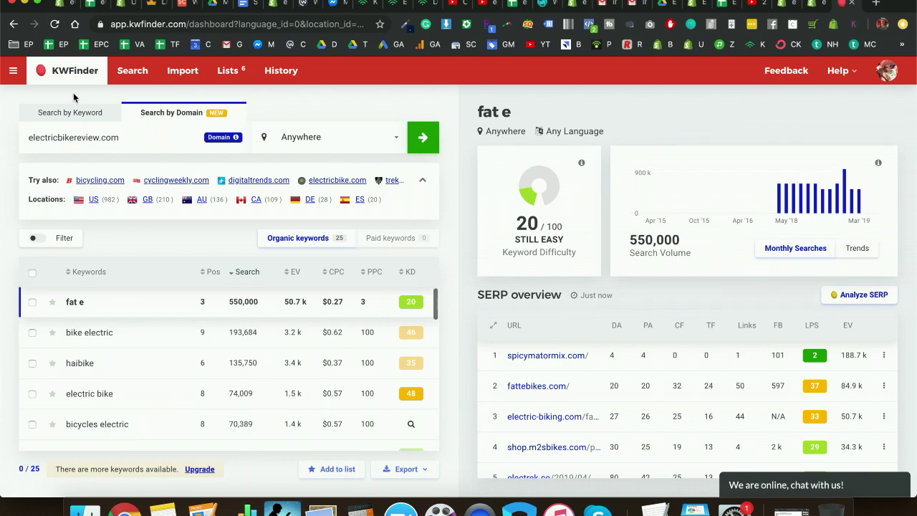
Launch LinkMiner from the Mangools app menu and find backlinks for electricbikereview.com.
click(11, 72)
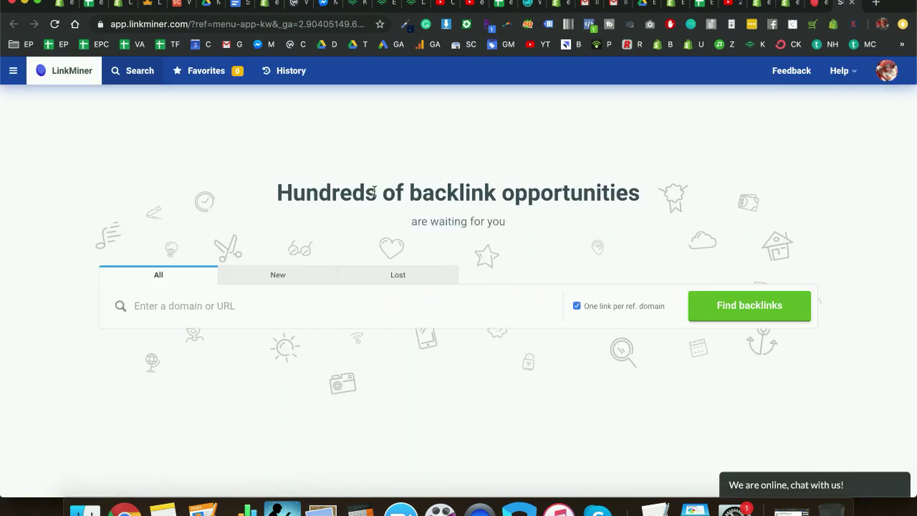
click(278, 316)
text(electricbikereview.com)
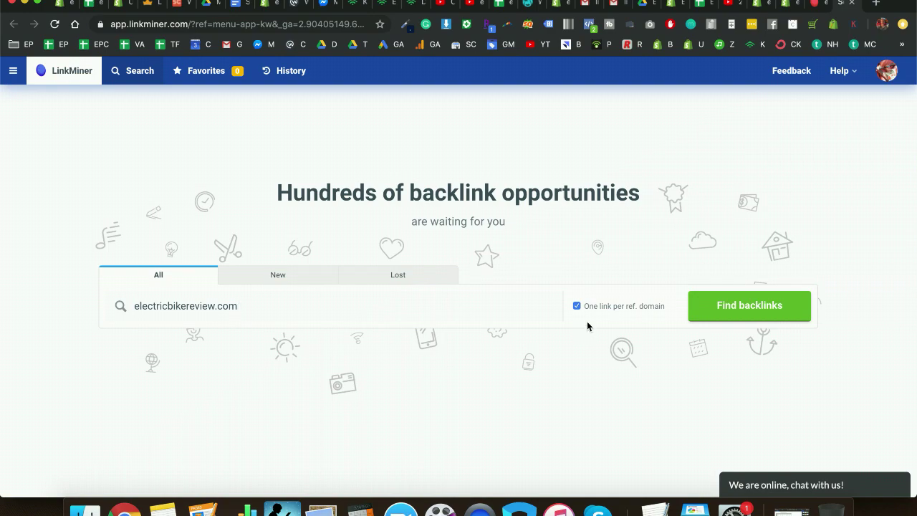
click(737, 308)
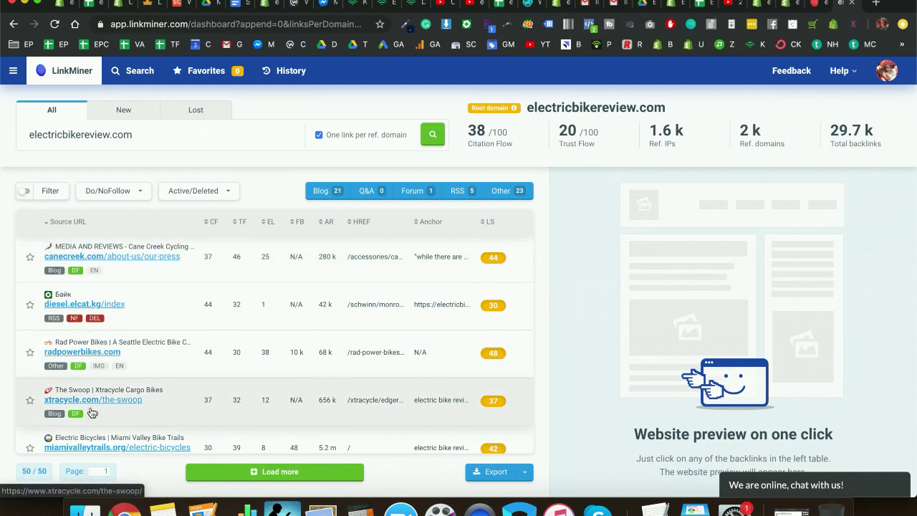
Scroll through all 50 loaded backlinks, topped by canecreek.com, and back up.
scroll(95, 365, down, 2)
scroll(107, 362, down, 3)
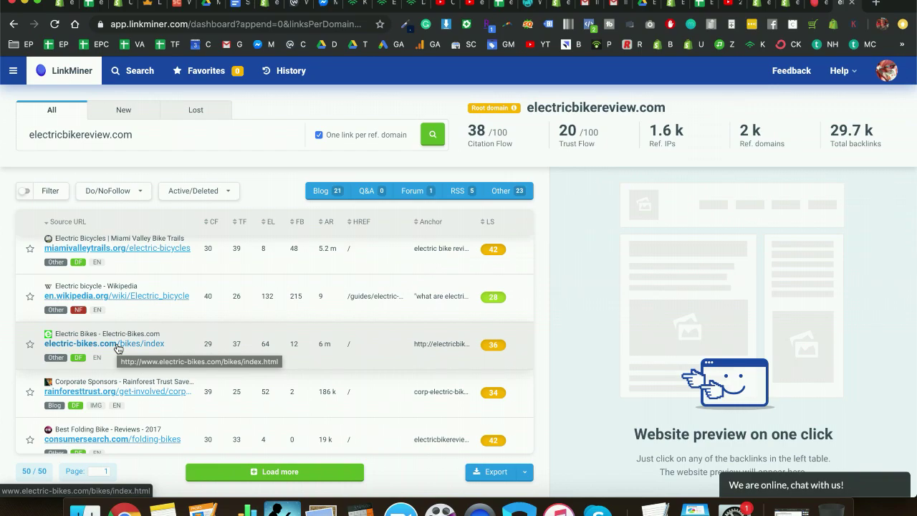
scroll(121, 349, down, 2)
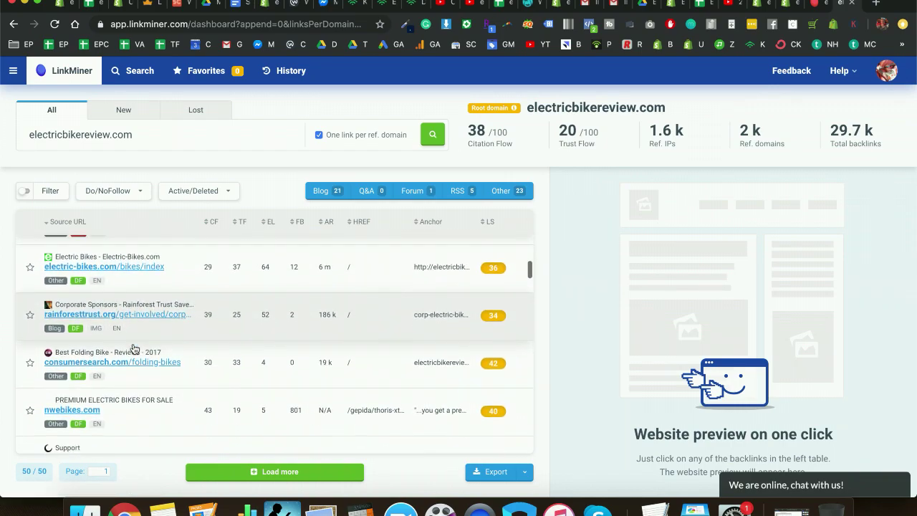
scroll(107, 358, down, 1)
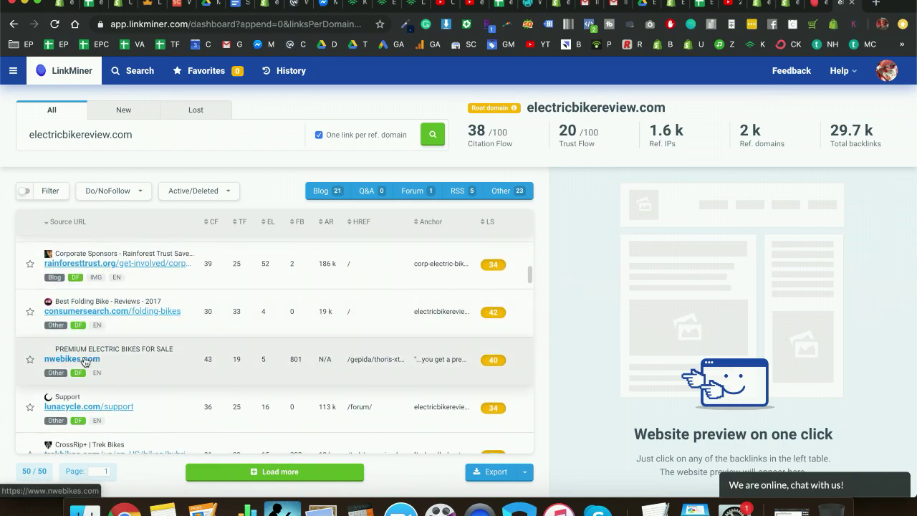
scroll(85, 362, down, 1)
scroll(101, 365, down, 1)
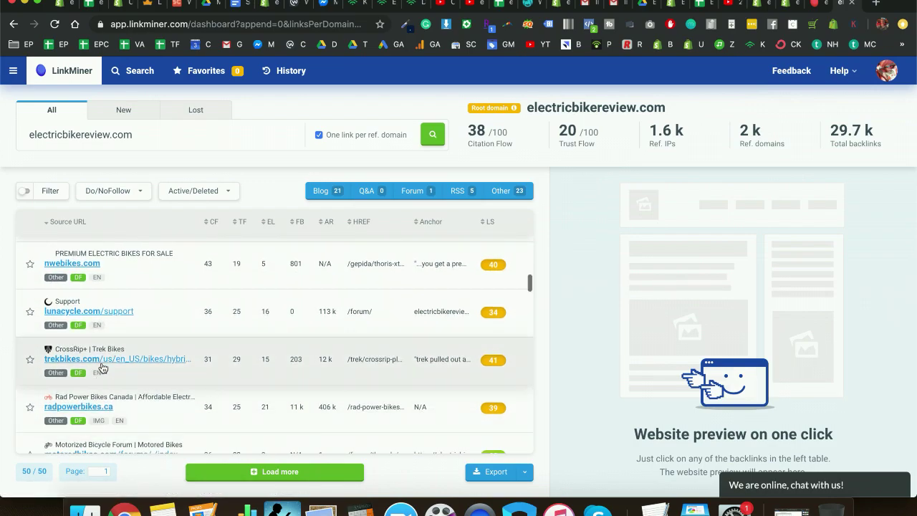
scroll(103, 367, down, 2)
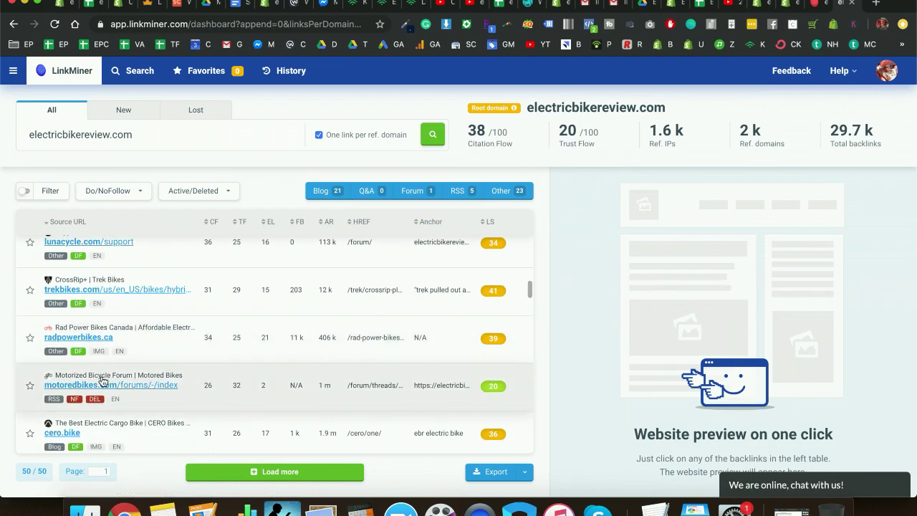
scroll(107, 380, down, 1)
scroll(139, 354, down, 10)
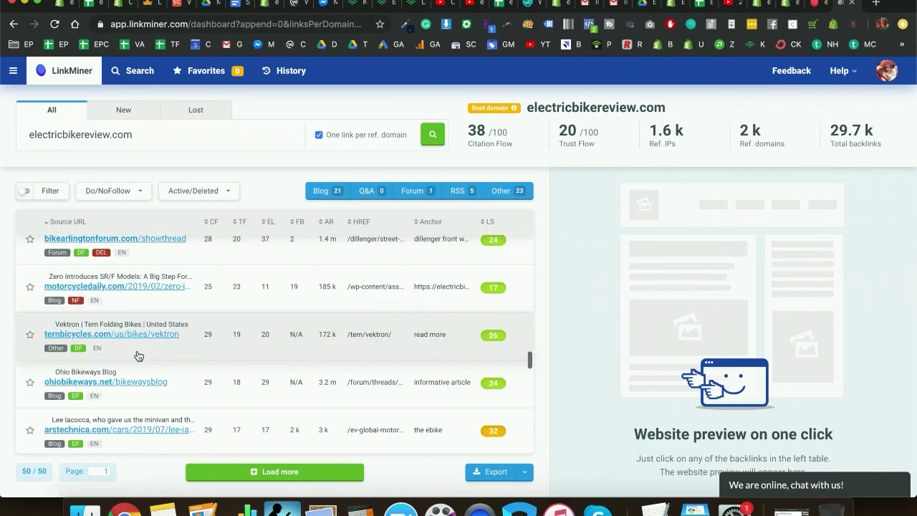
scroll(136, 290, up, 10)
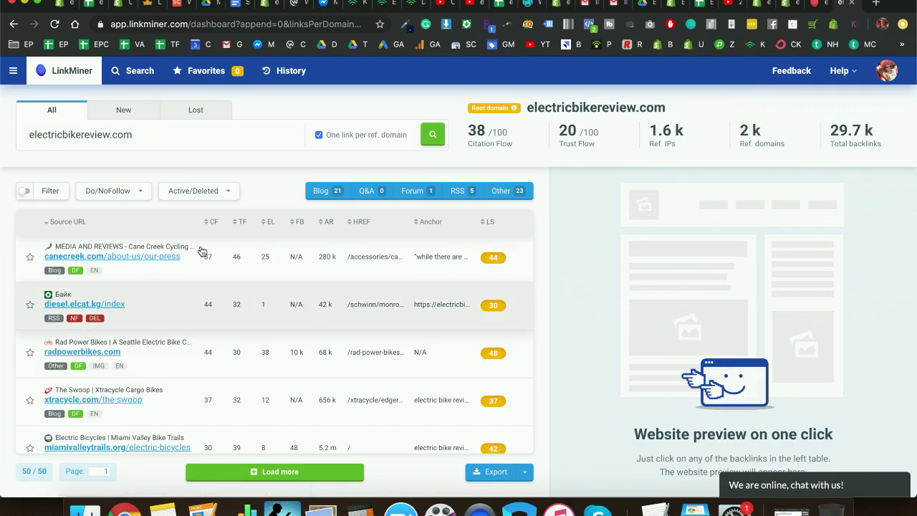
Close the LinkMiner tab to return to KWFinder's electricbikereview.com keyword results.
click(853, 7)
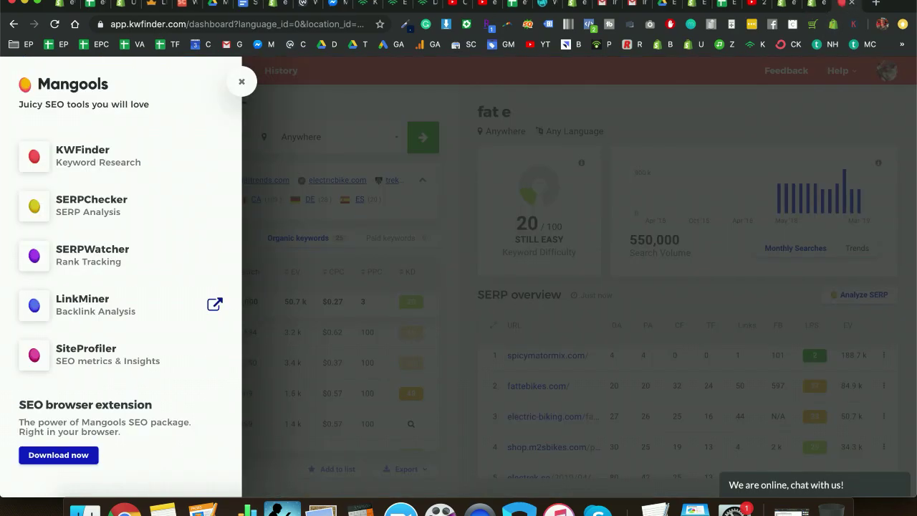